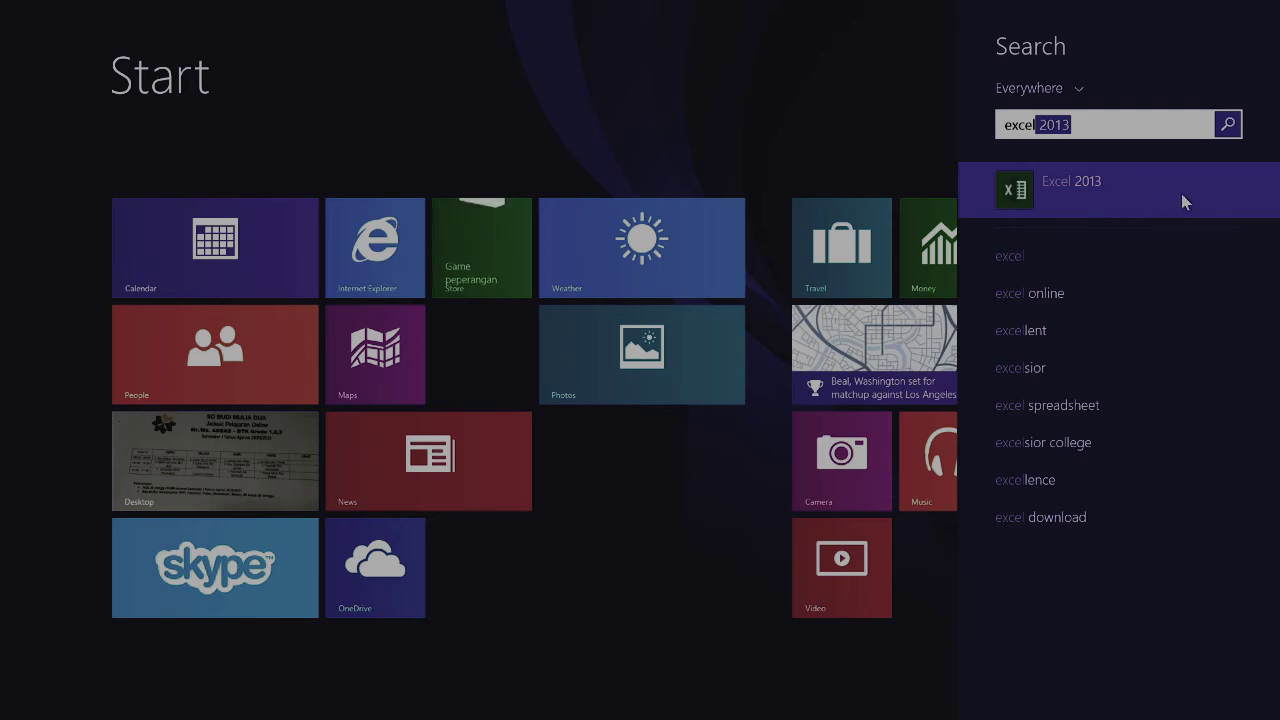
- Launch Excel 2013 and, in a blank workbook, select the single cells D6, D7, B4, E5 and D7 one after another
left_click(1093, 193)
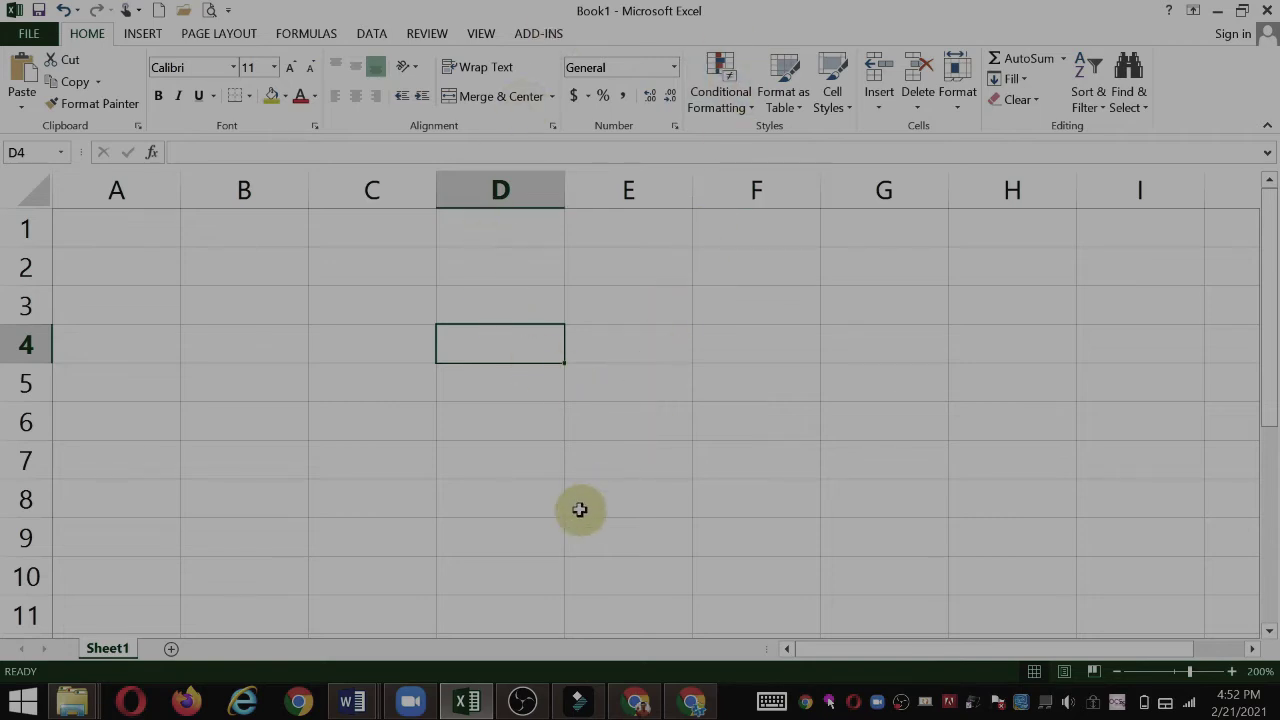
left_click(505, 436)
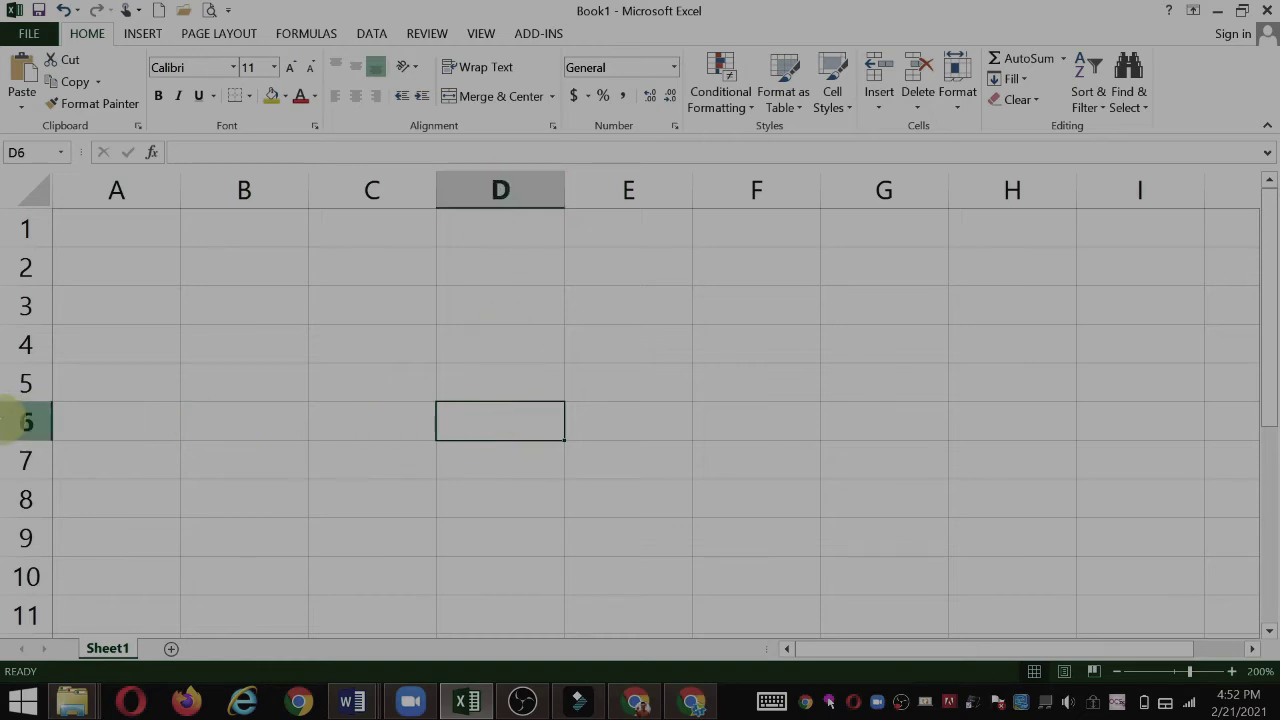
left_click(471, 462)
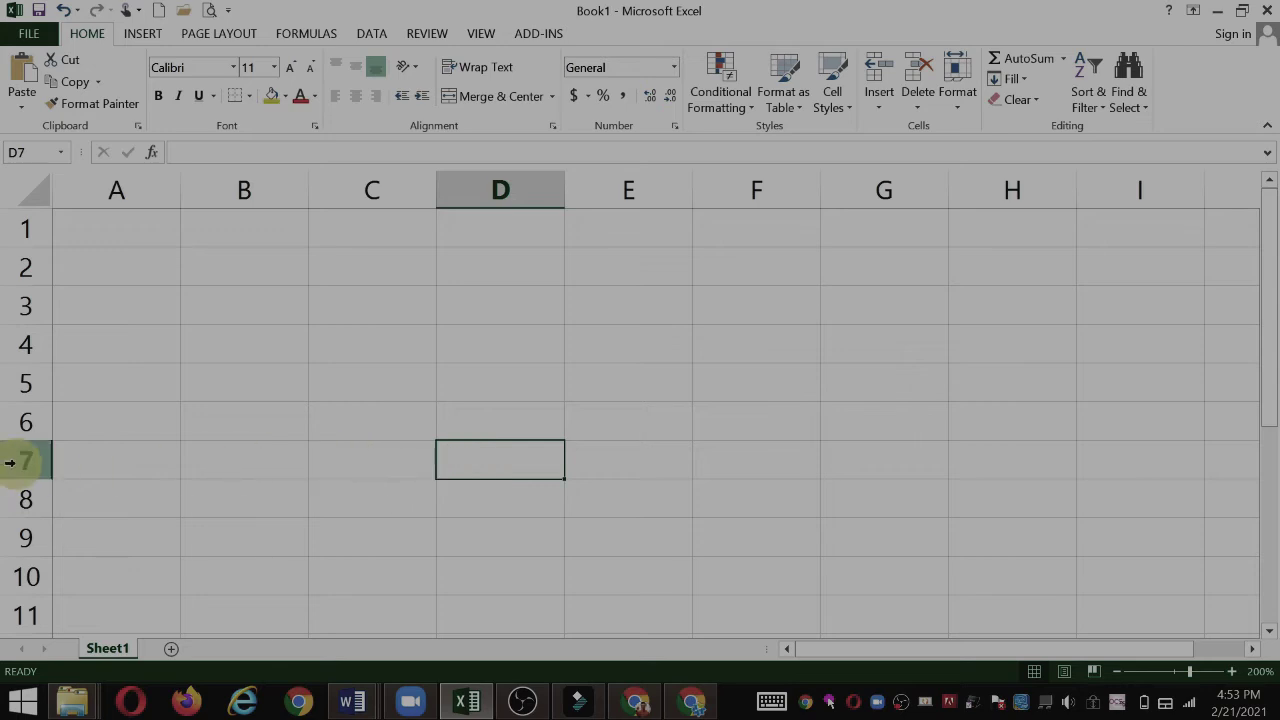
left_click(271, 334)
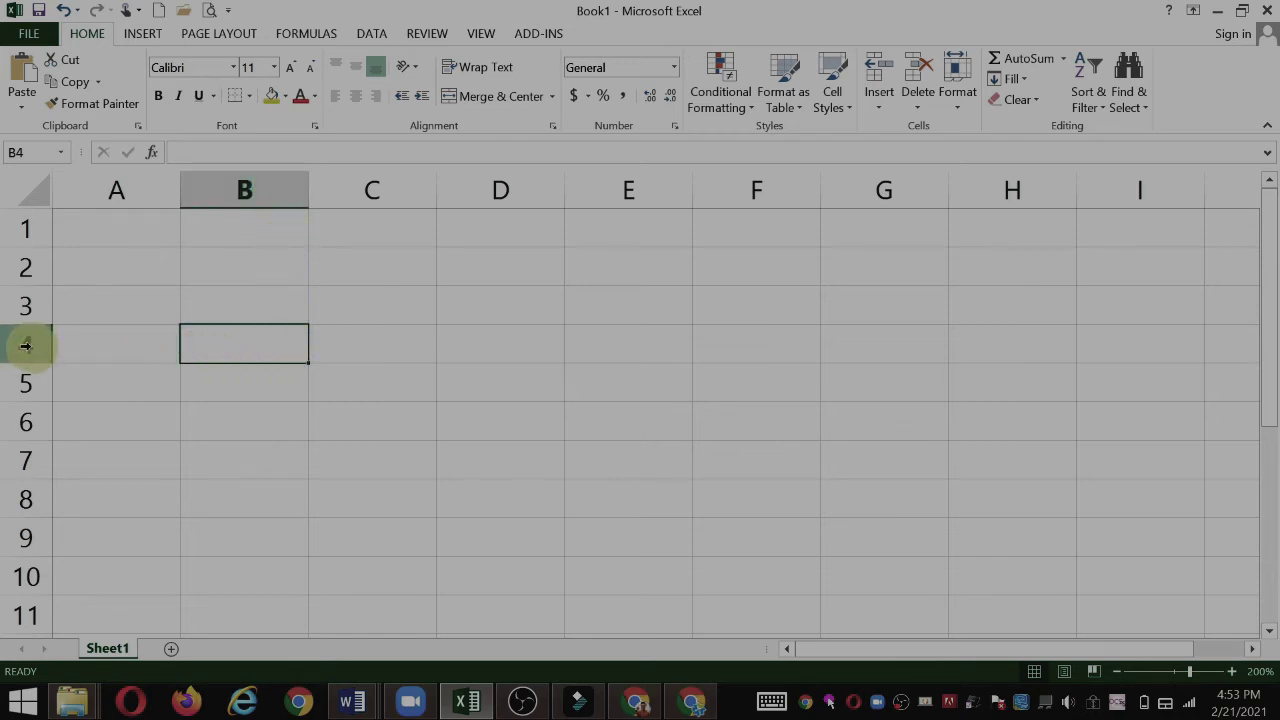
left_click(624, 377)
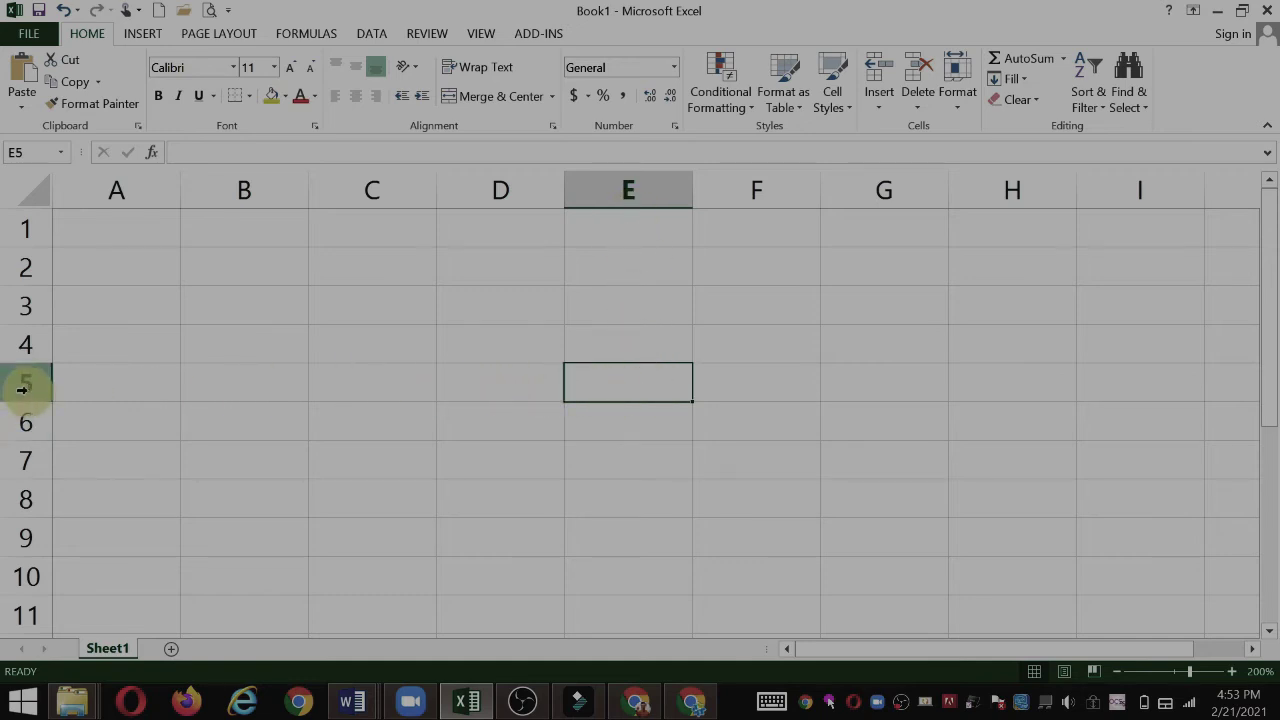
left_click(511, 478)
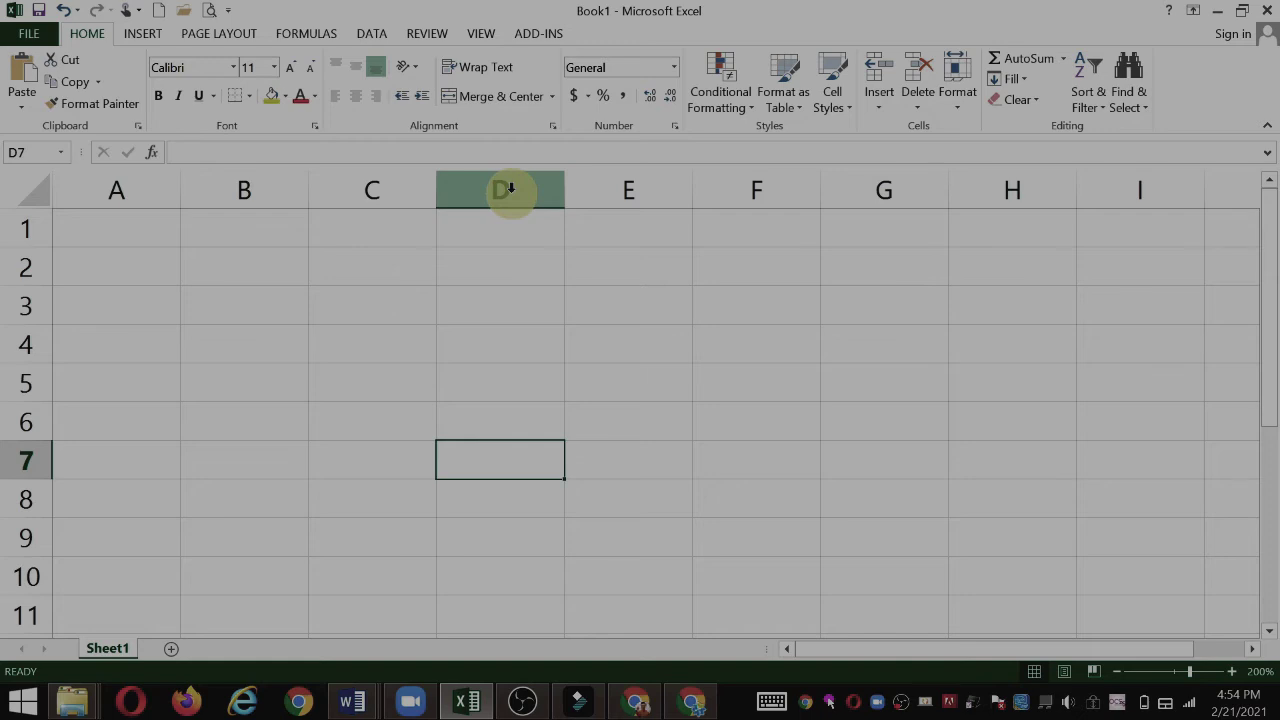
- Select entire columns D, A, B, D and E in turn on Sheet1
left_click(507, 188)
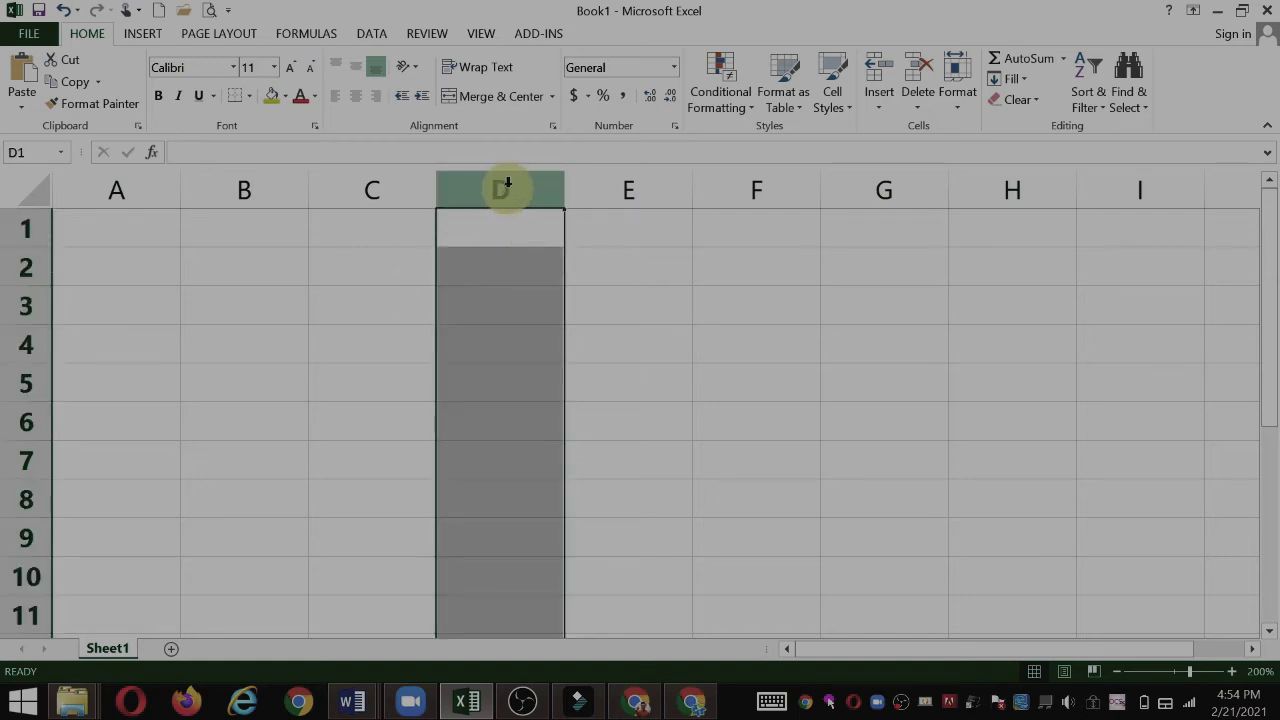
left_click(120, 189)
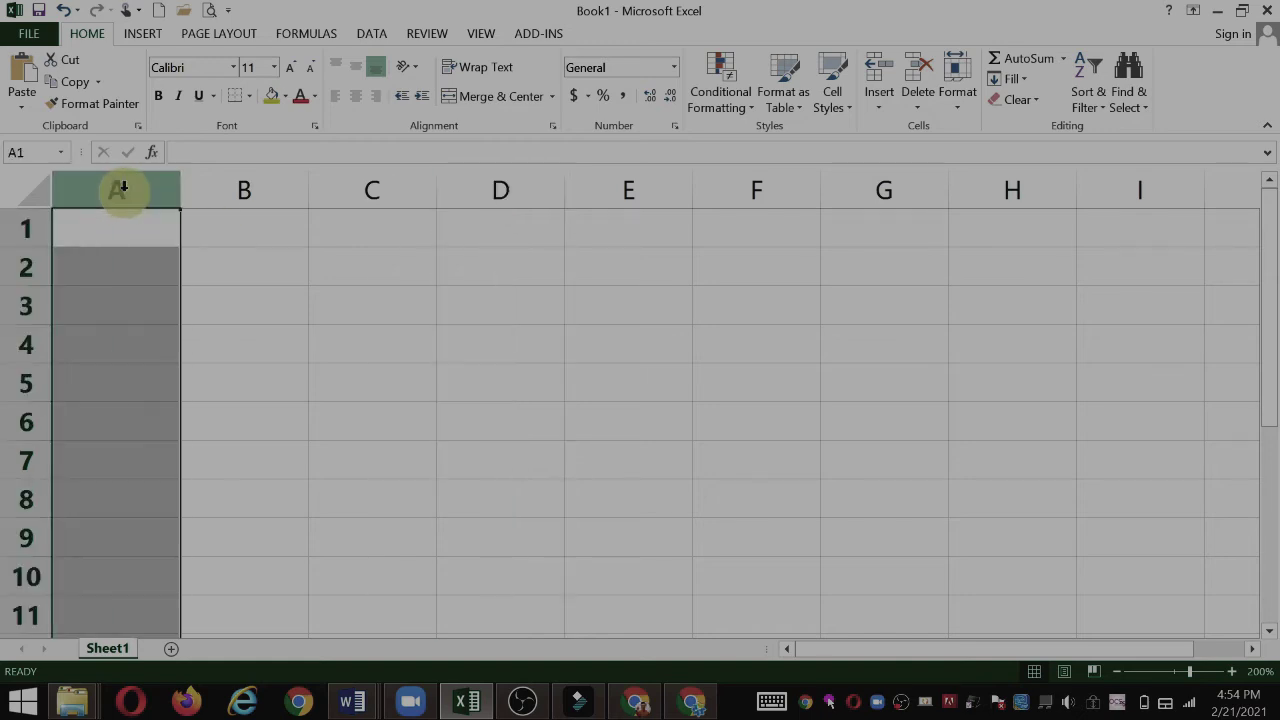
left_click(257, 176)
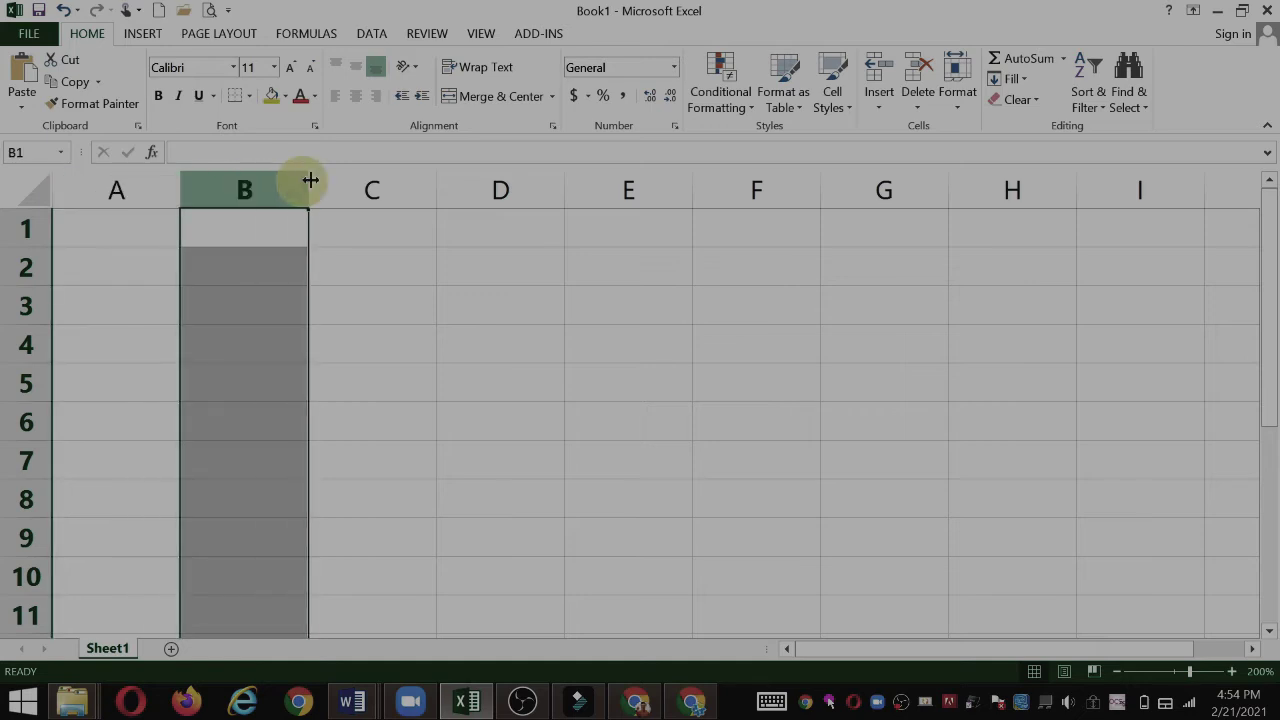
left_click(506, 188)
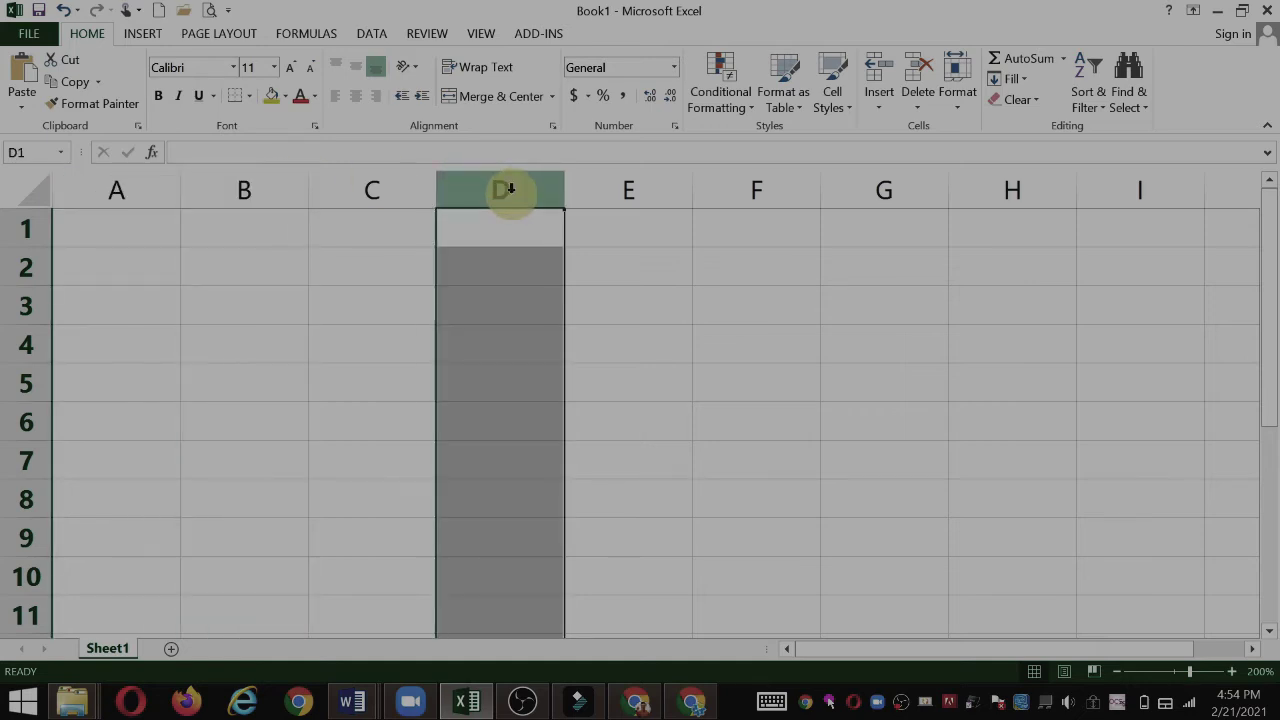
left_click(655, 190)
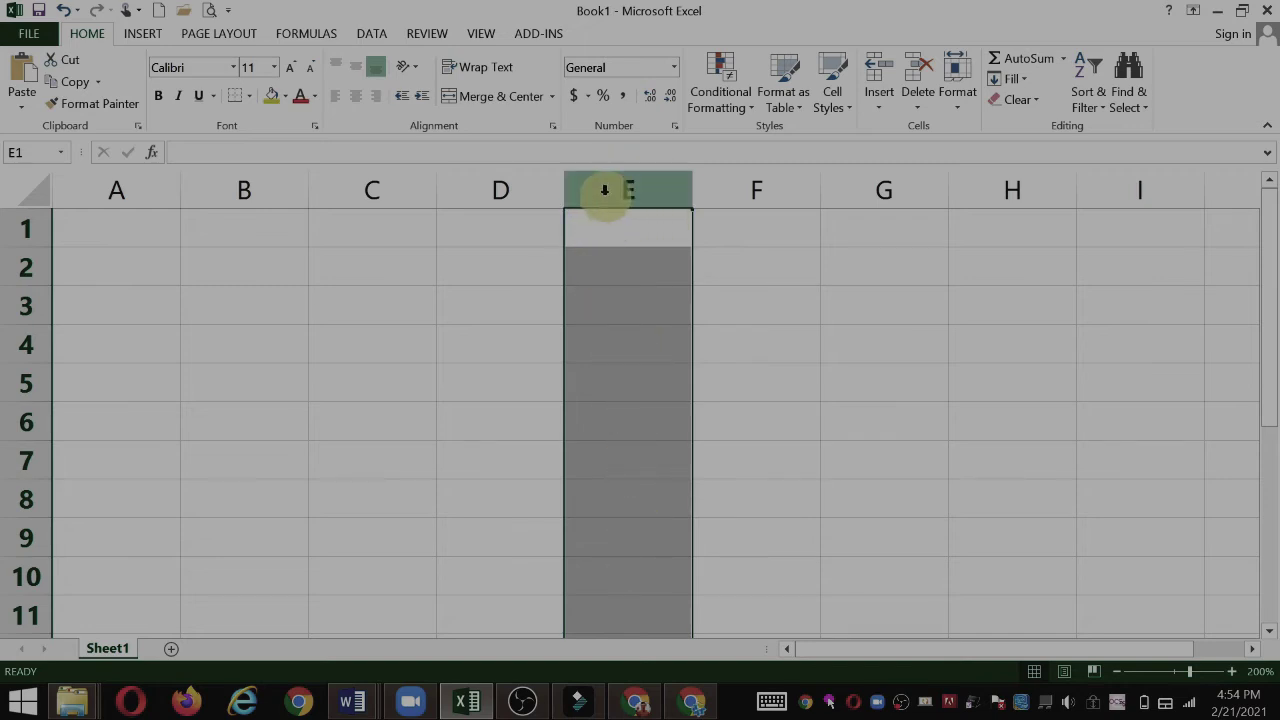
- Alternate between single cells E5 and E7 and the whole of column E, and select entire columns G and E
left_click(617, 368)
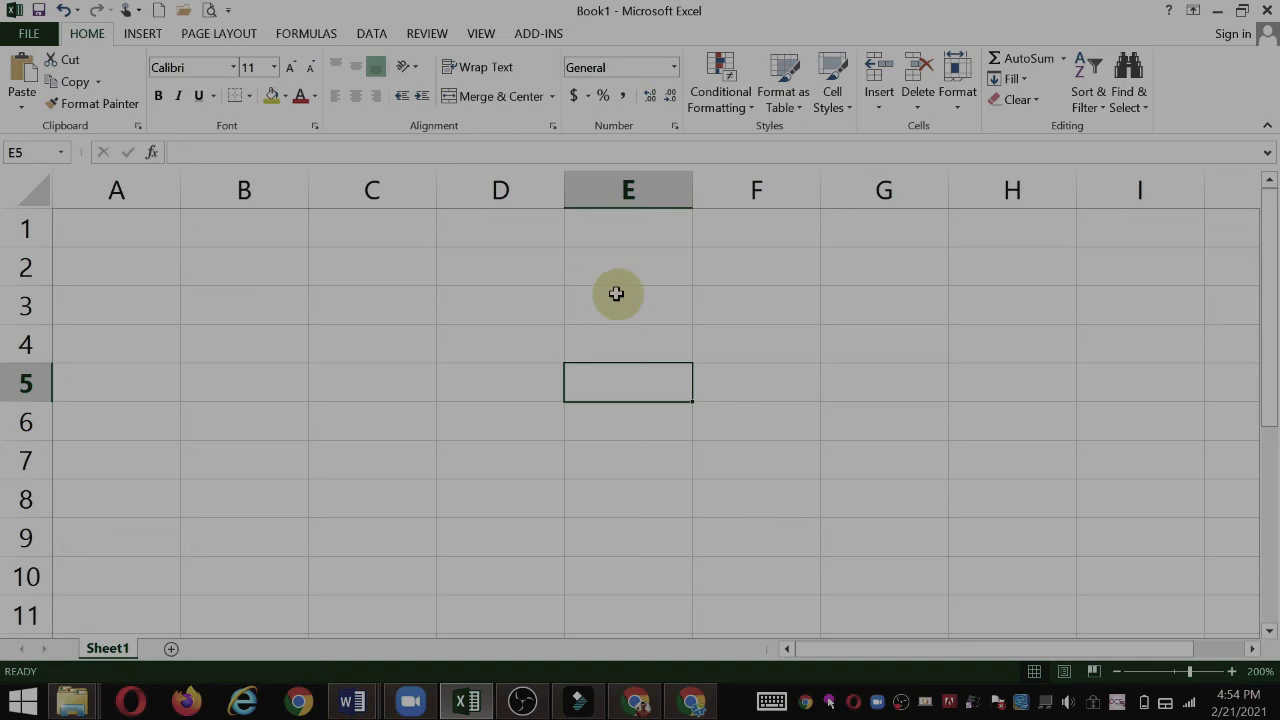
left_click(608, 185)
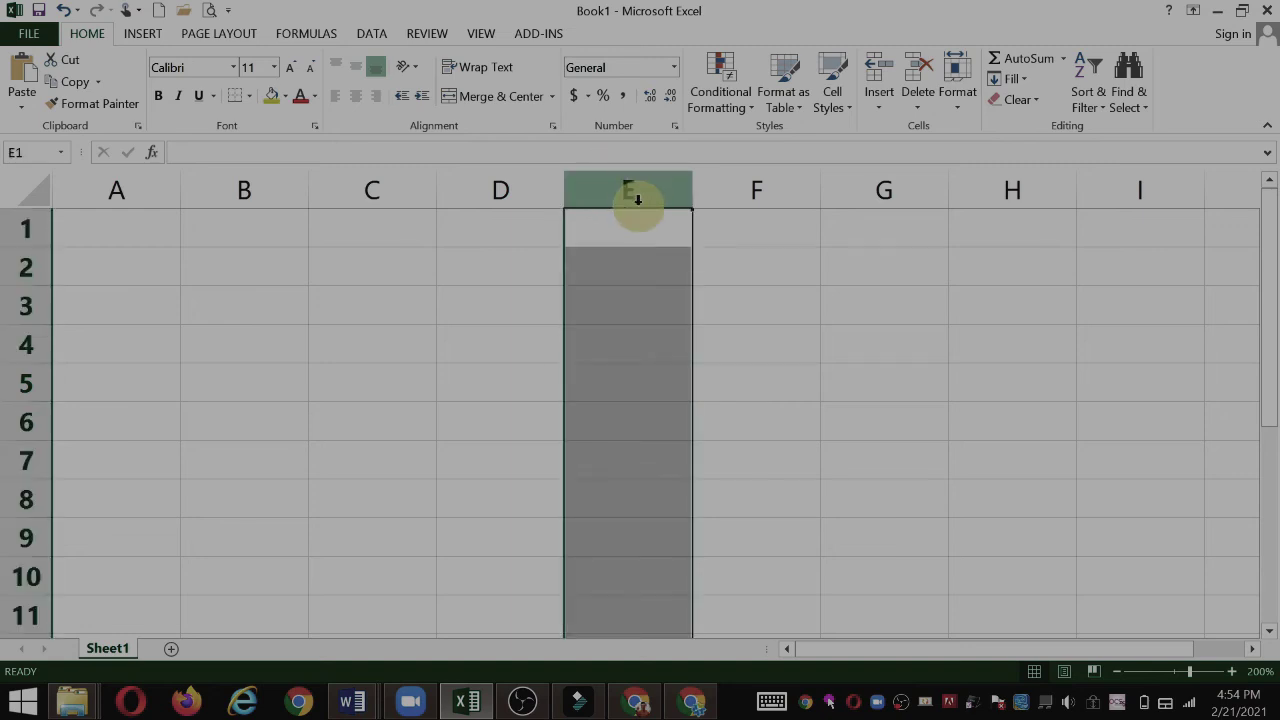
left_click(646, 450)
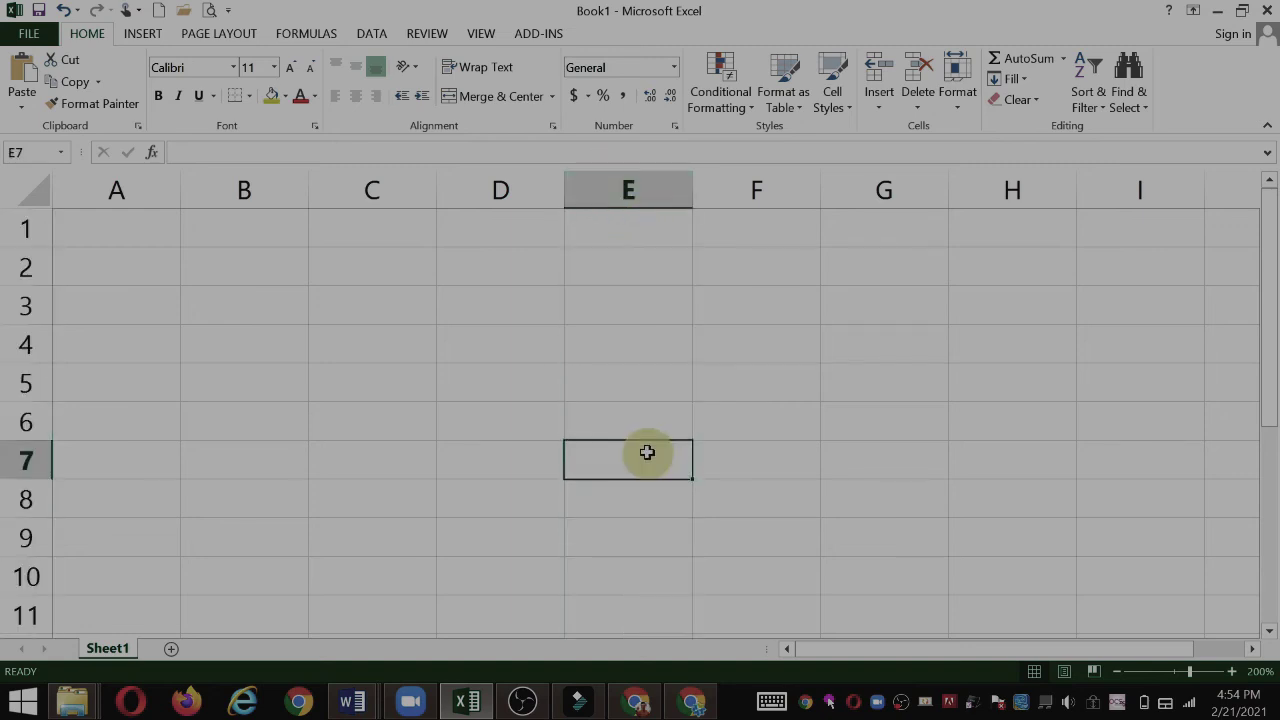
left_click(620, 188)
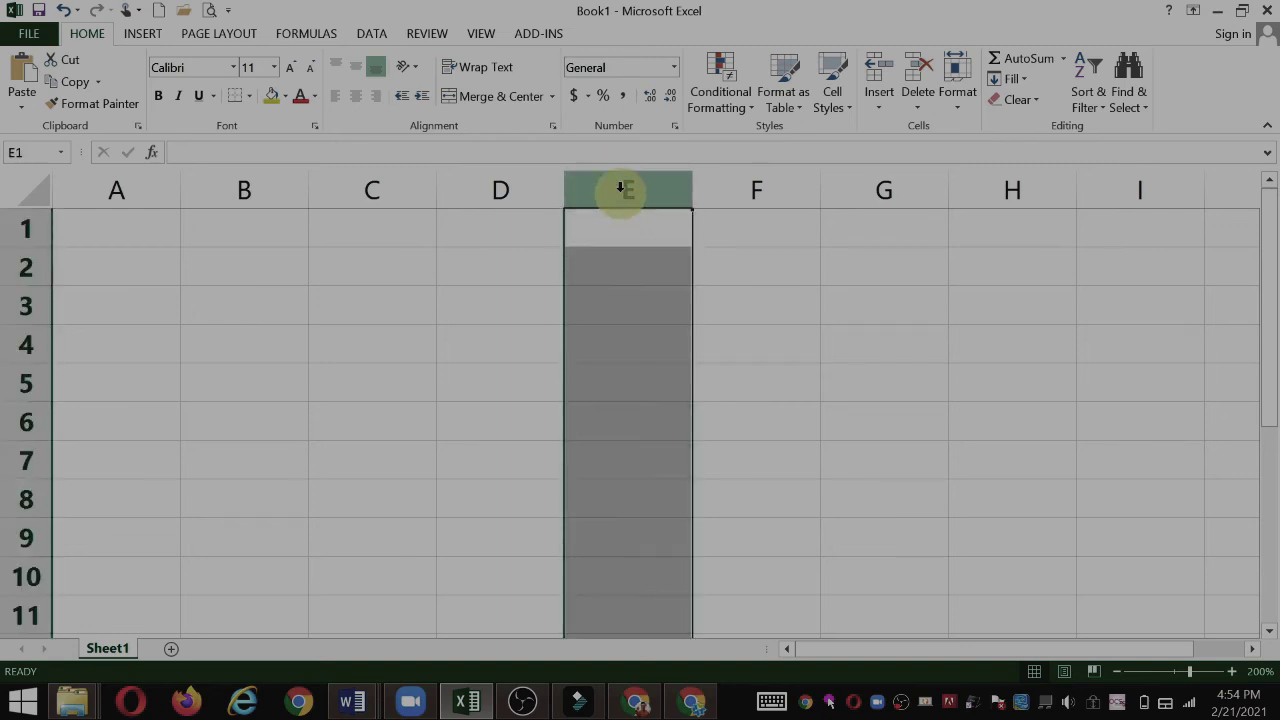
left_click(885, 190)
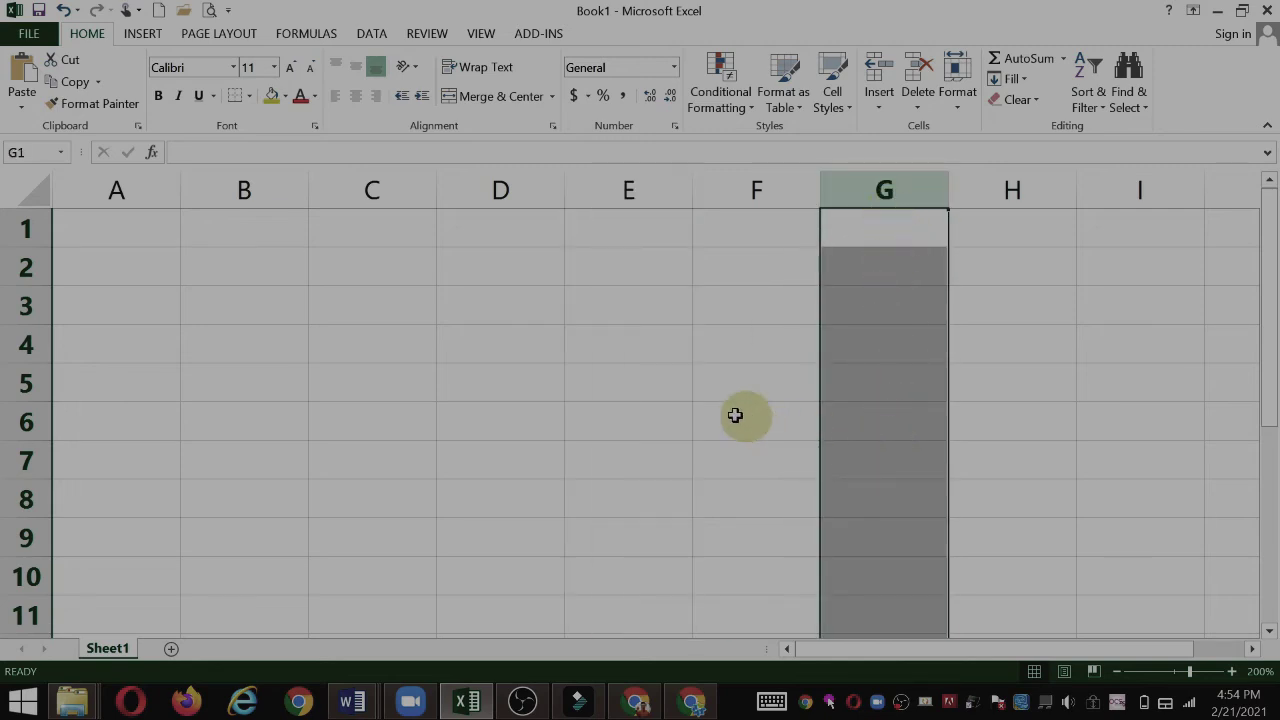
left_click(592, 175)
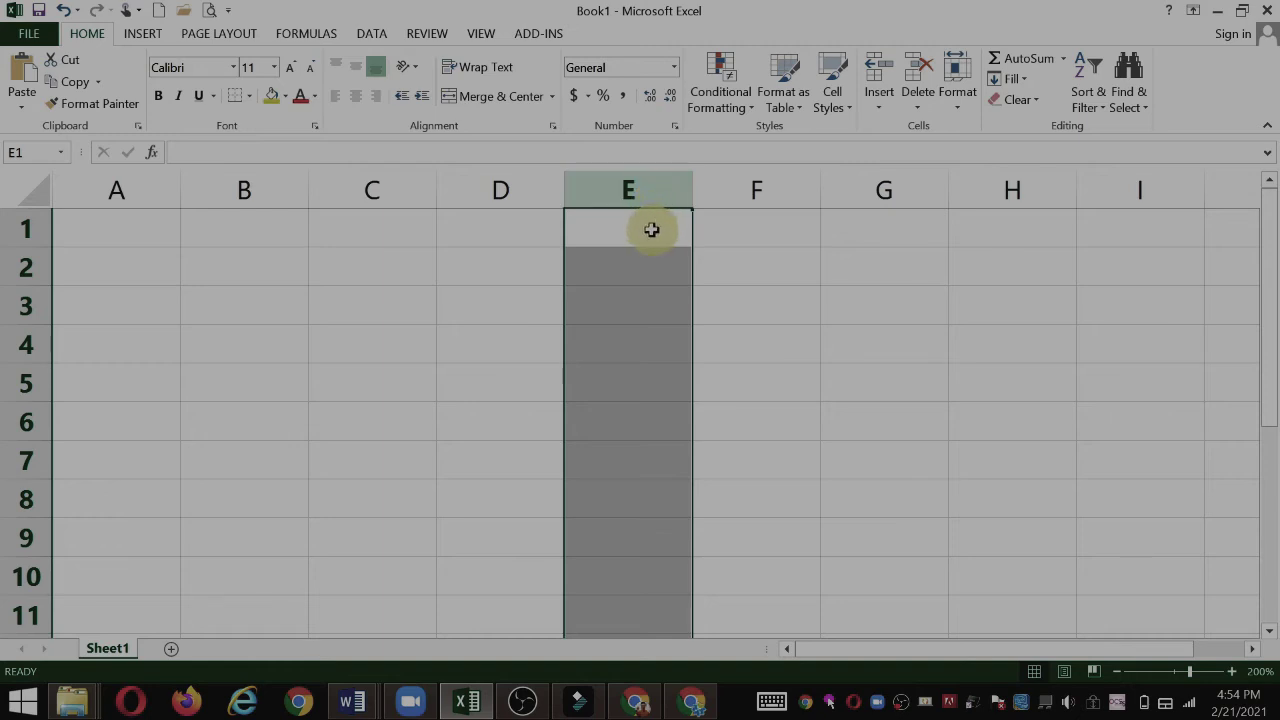
- Select entire rows 6, 4 and 7 in turn, followed by the whole of column D
left_click(12, 422)
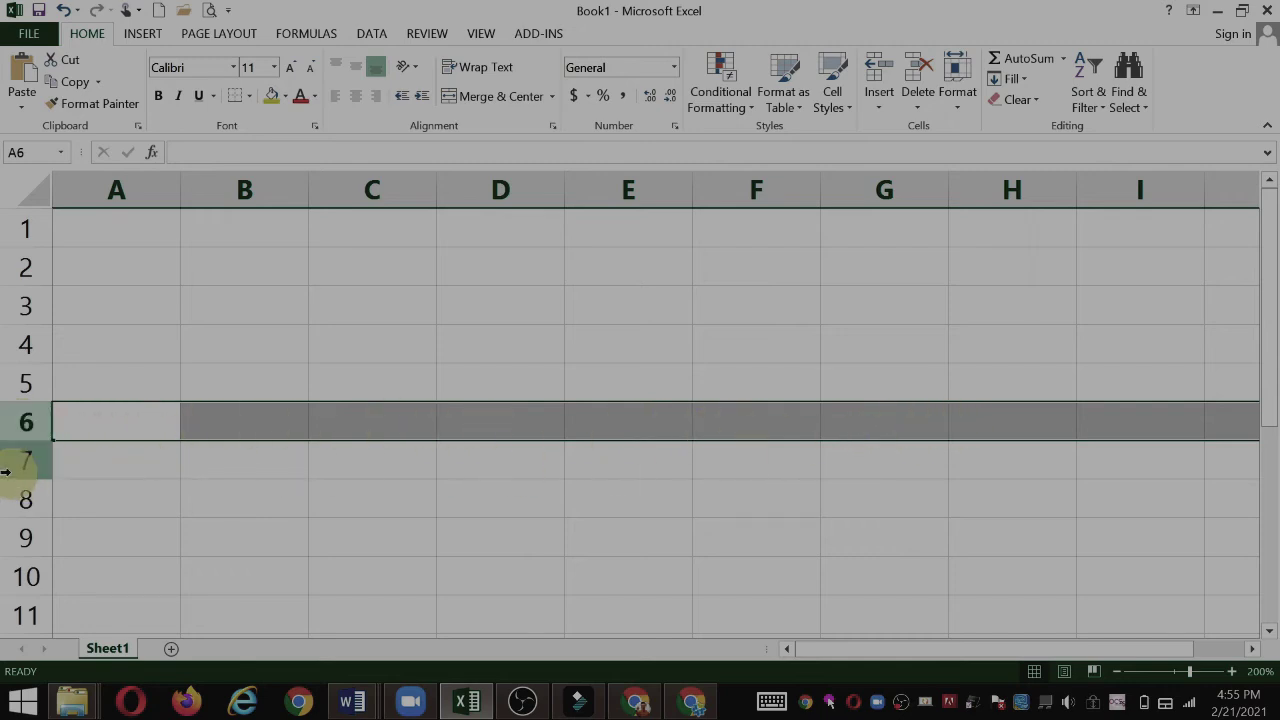
left_click(5, 340)
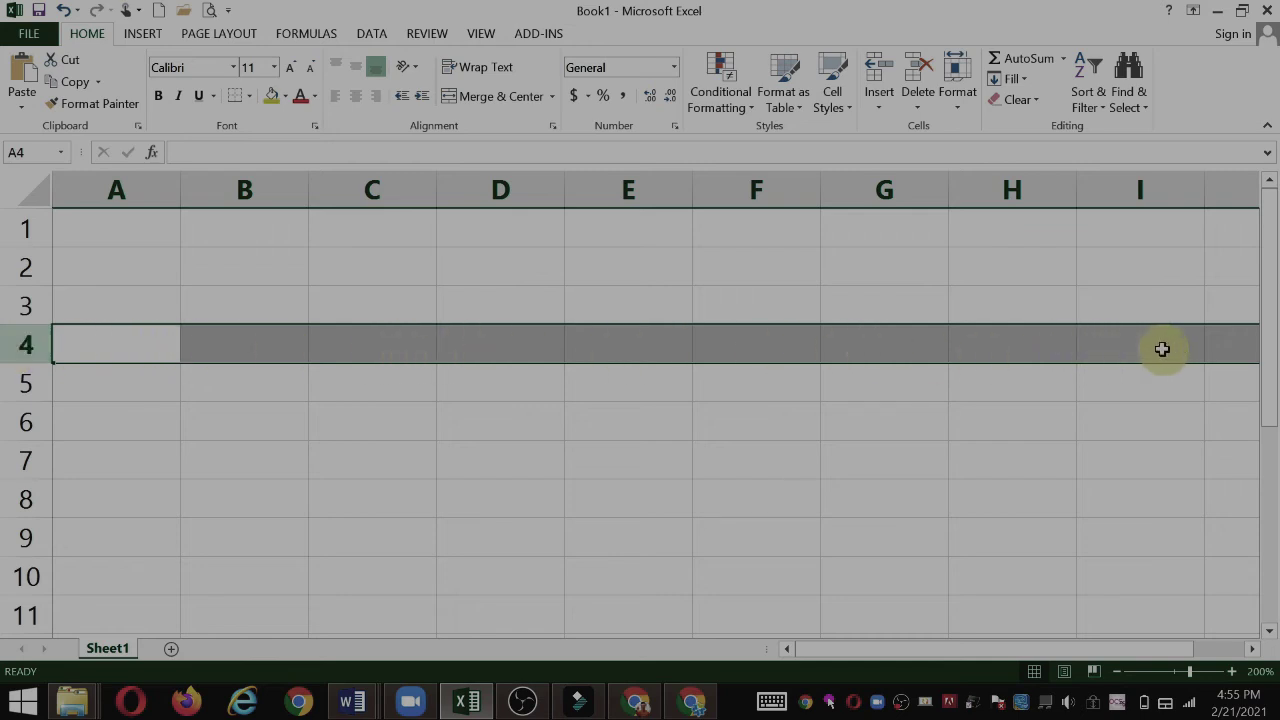
left_click(27, 461)
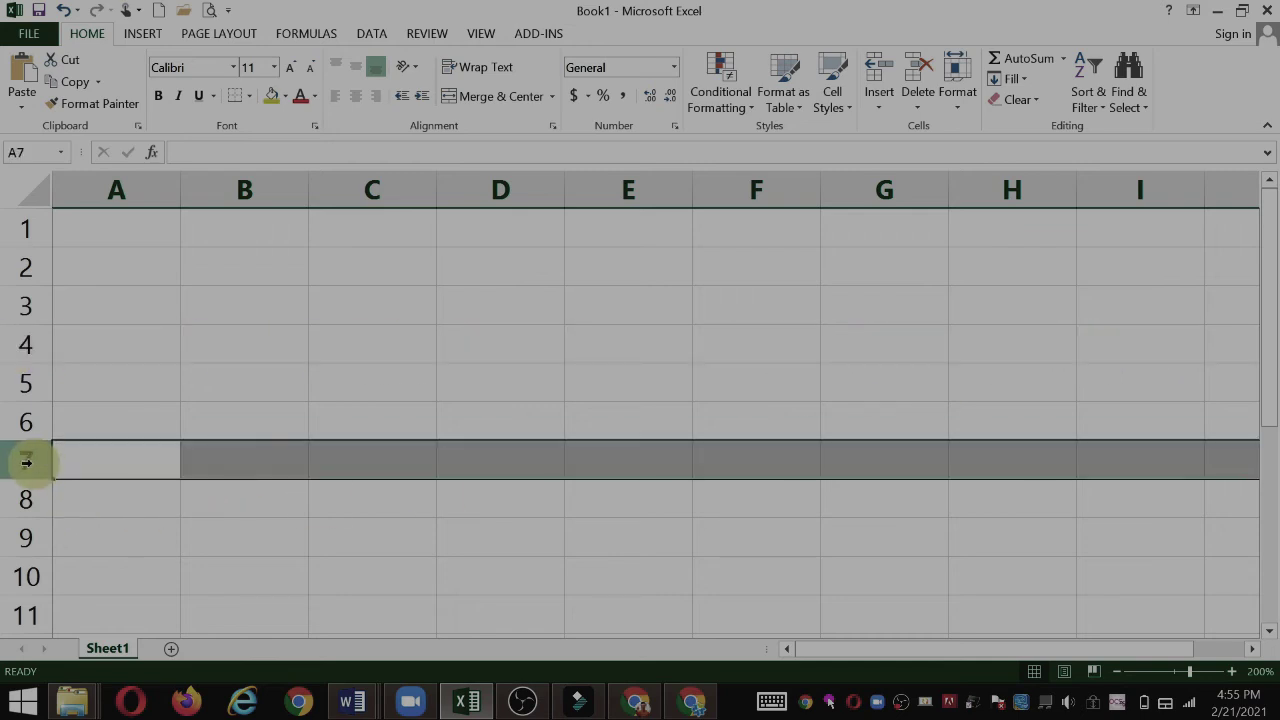
left_click(503, 191)
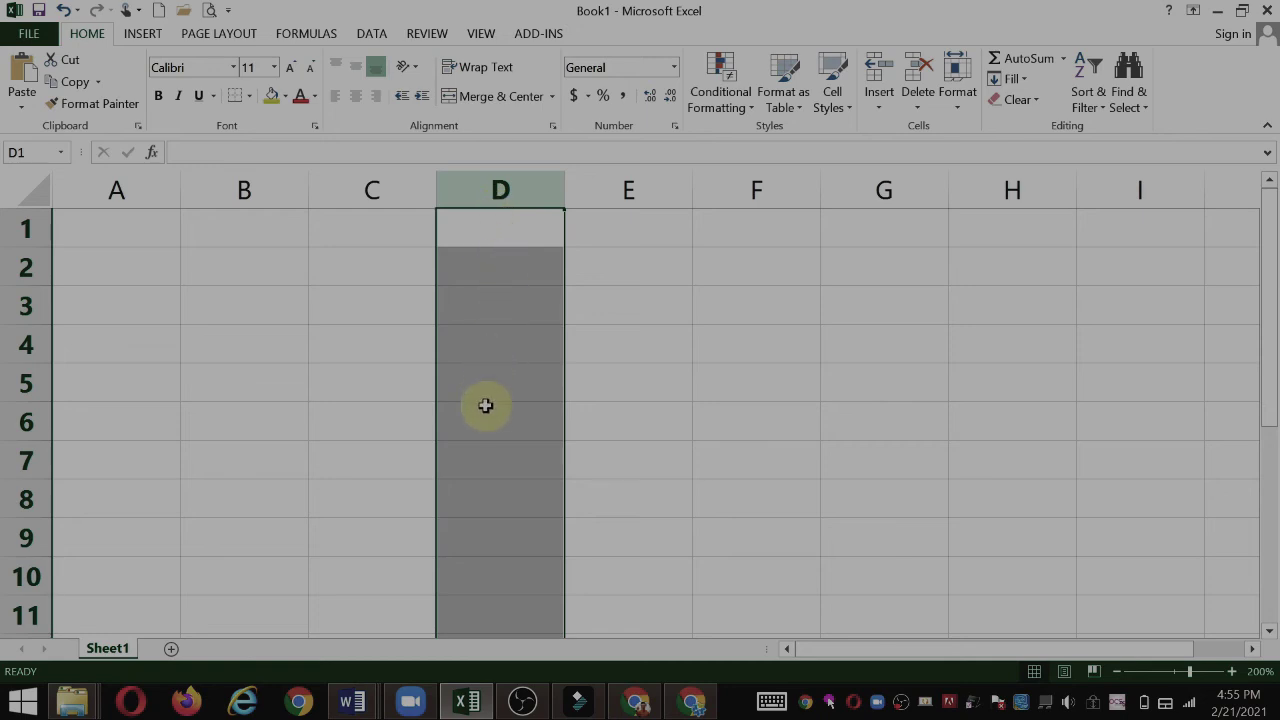
- Select the individual cells E6, C7 and E6 in turn to show their cell addresses
left_click(635, 428)
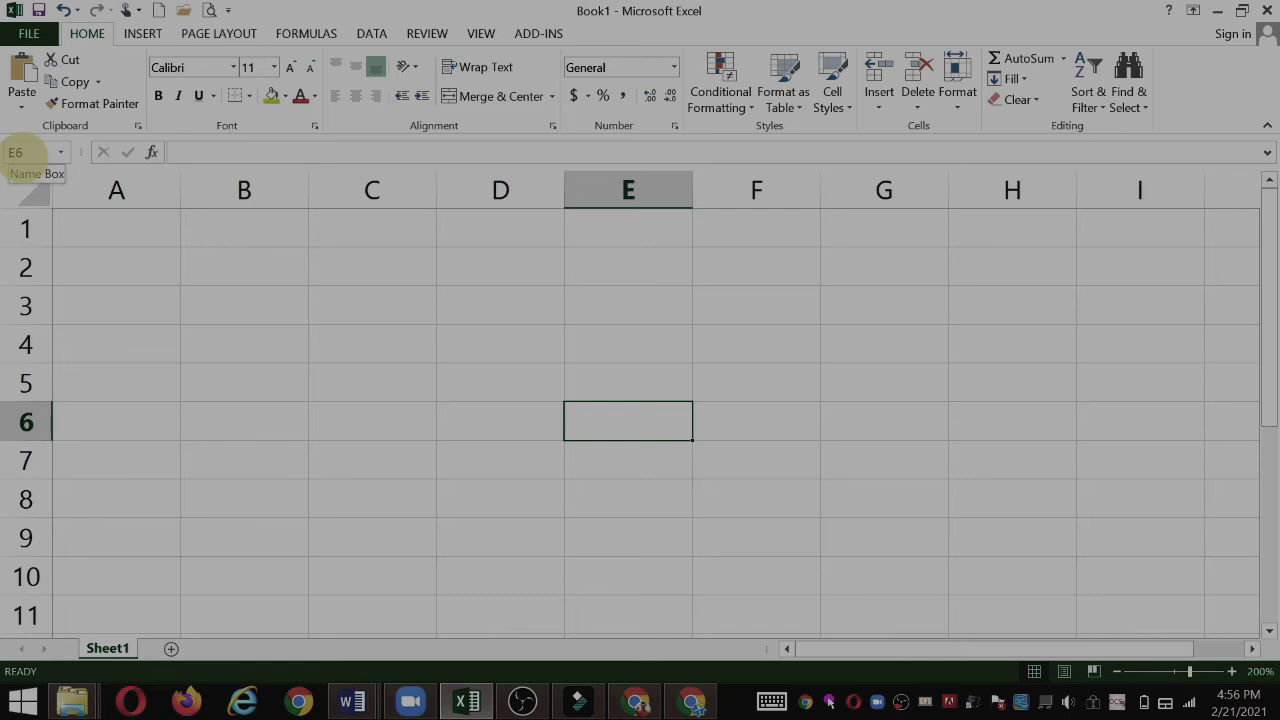
left_click(394, 458)
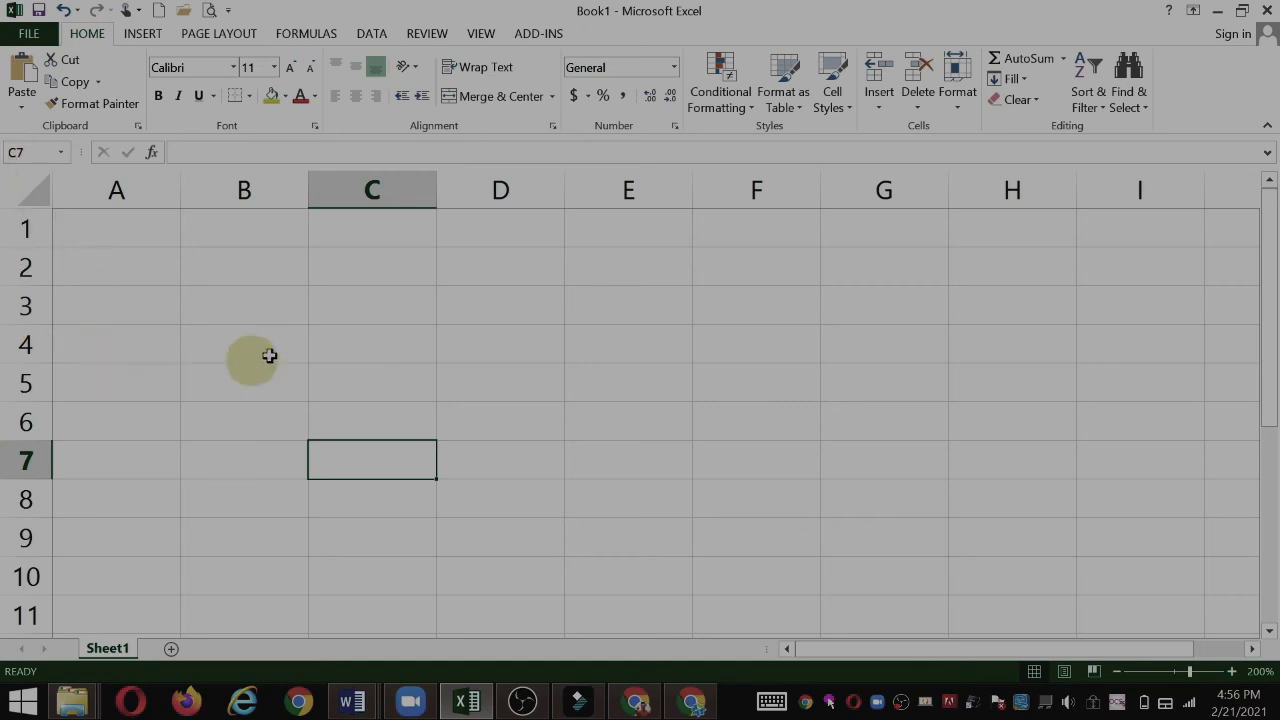
left_click(604, 408)
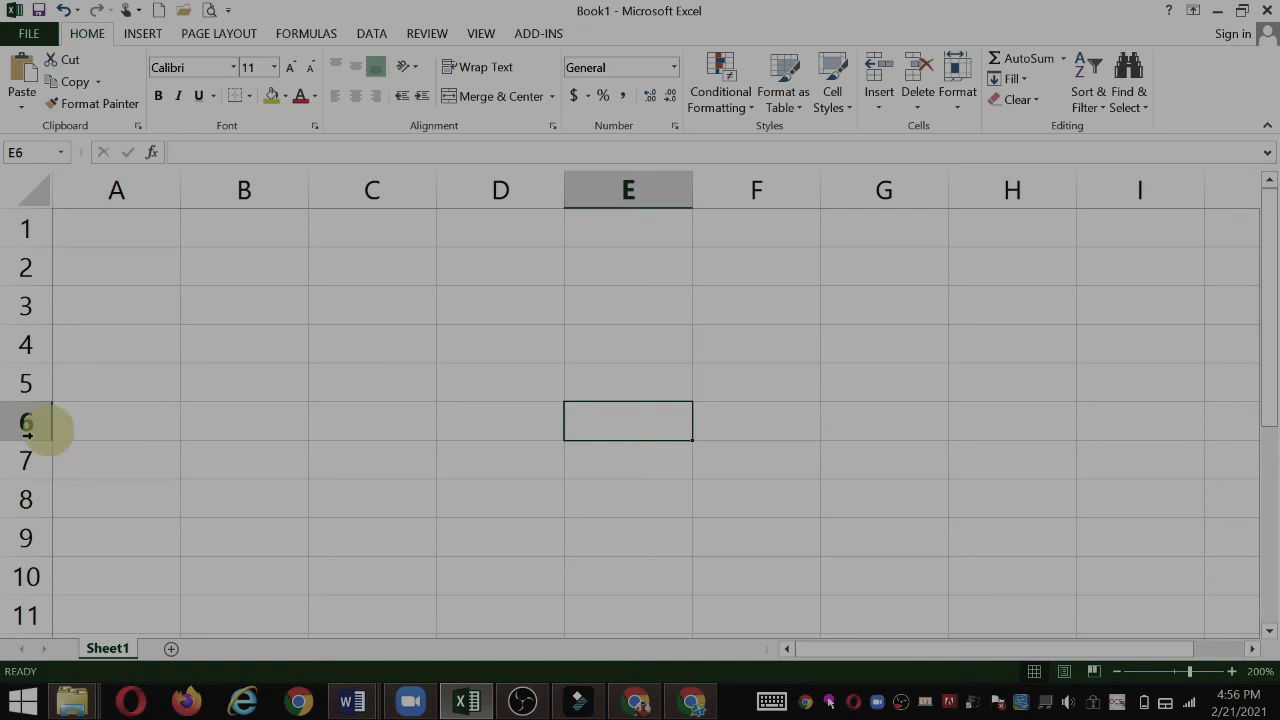
- Show cell E6 as the crossing of column E and row 6 by selecting each in turn, ending on cell D5
left_click(640, 190)
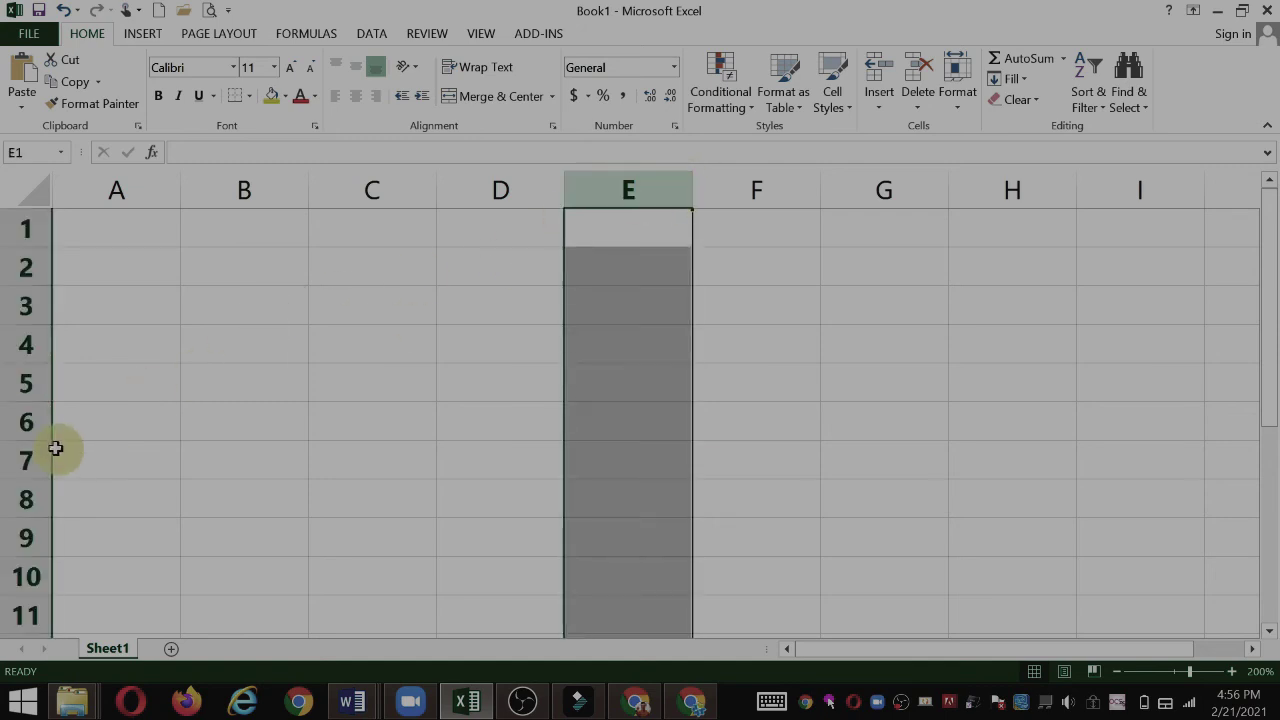
left_click(31, 423)
left_click(614, 423)
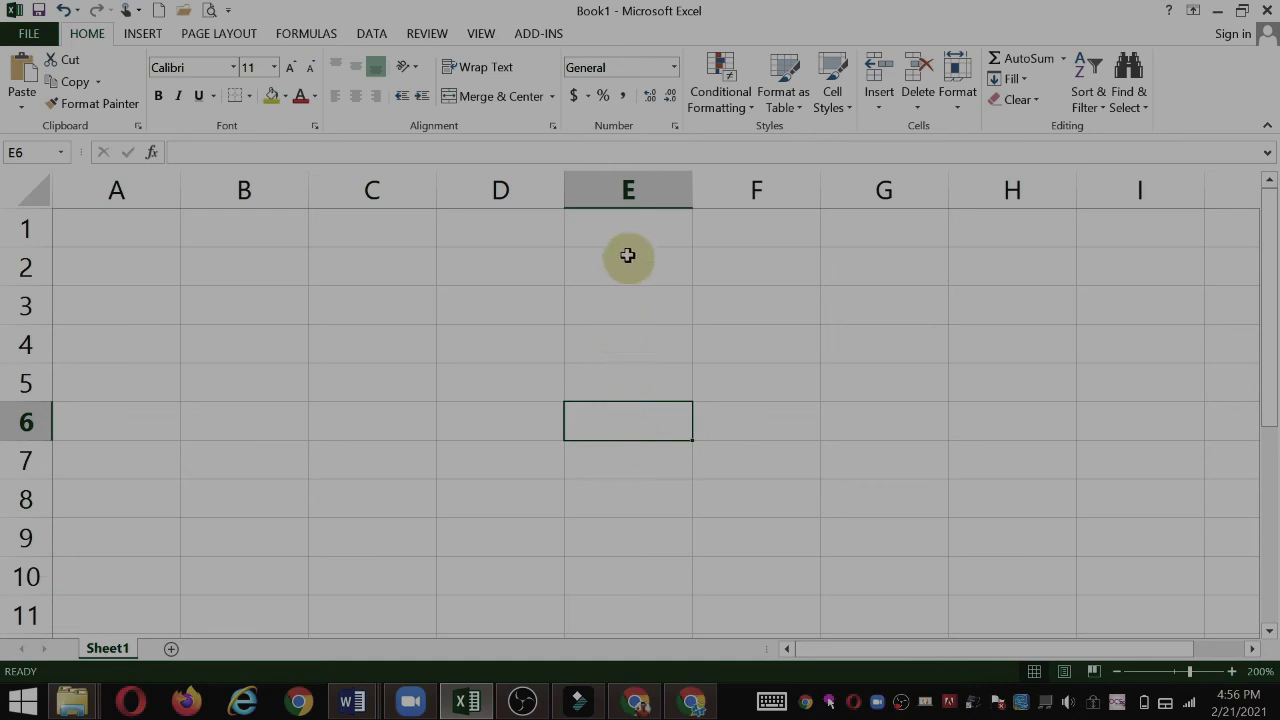
left_click(638, 190)
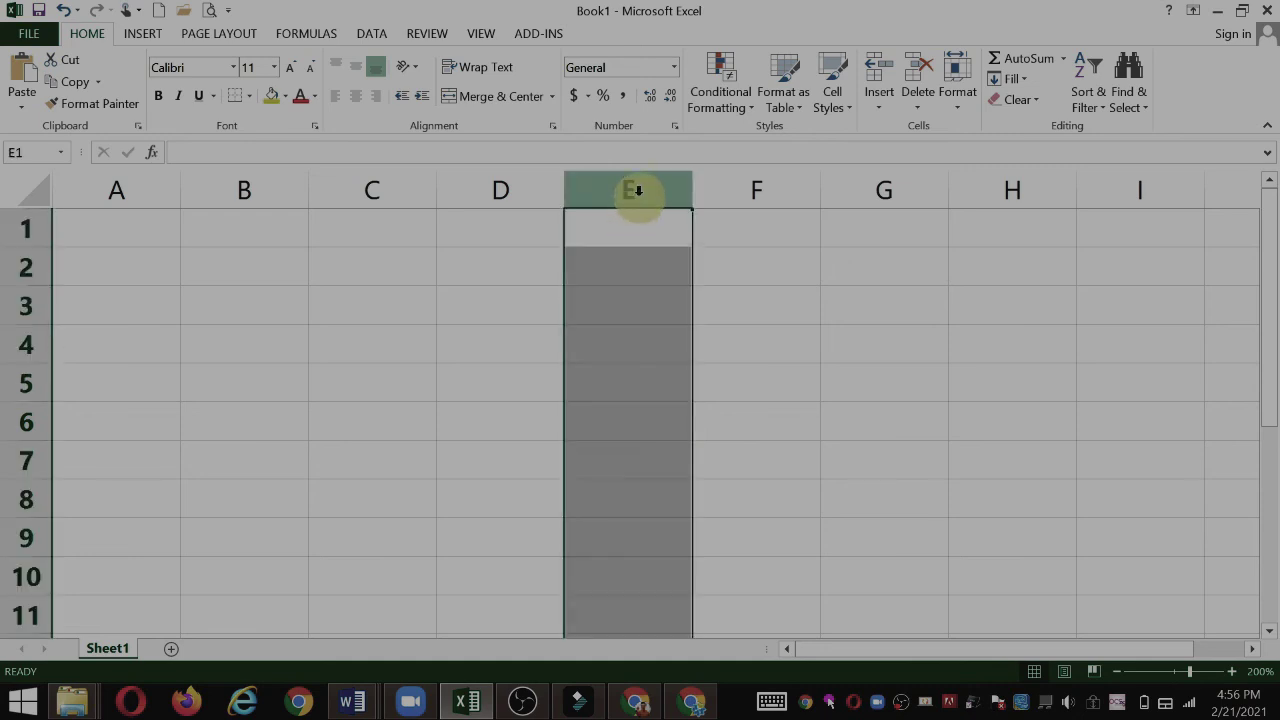
left_click(20, 423)
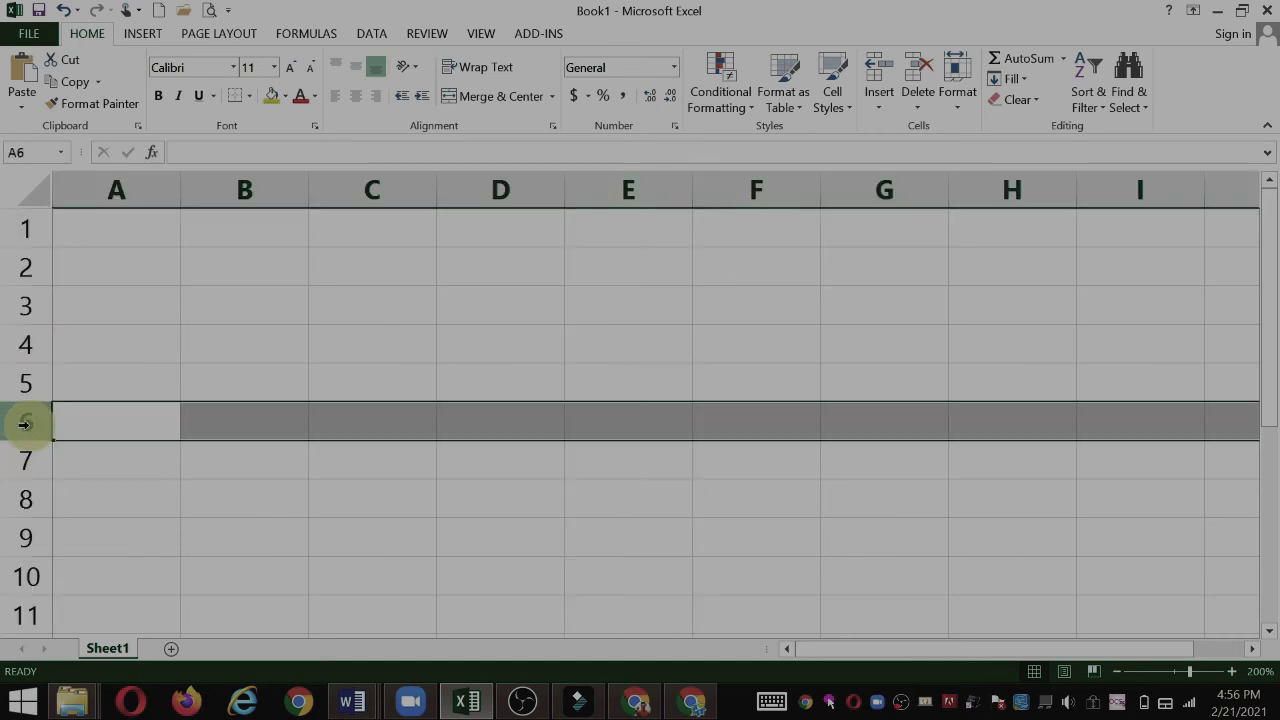
left_click(527, 382)
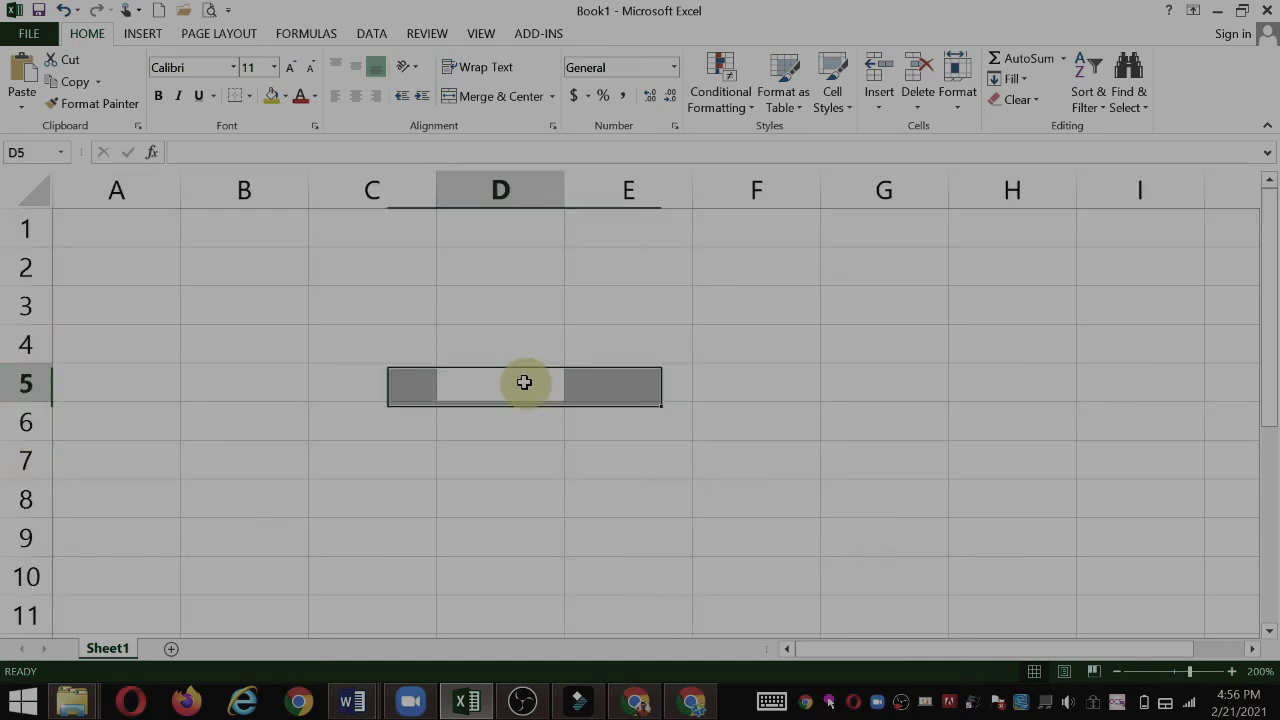